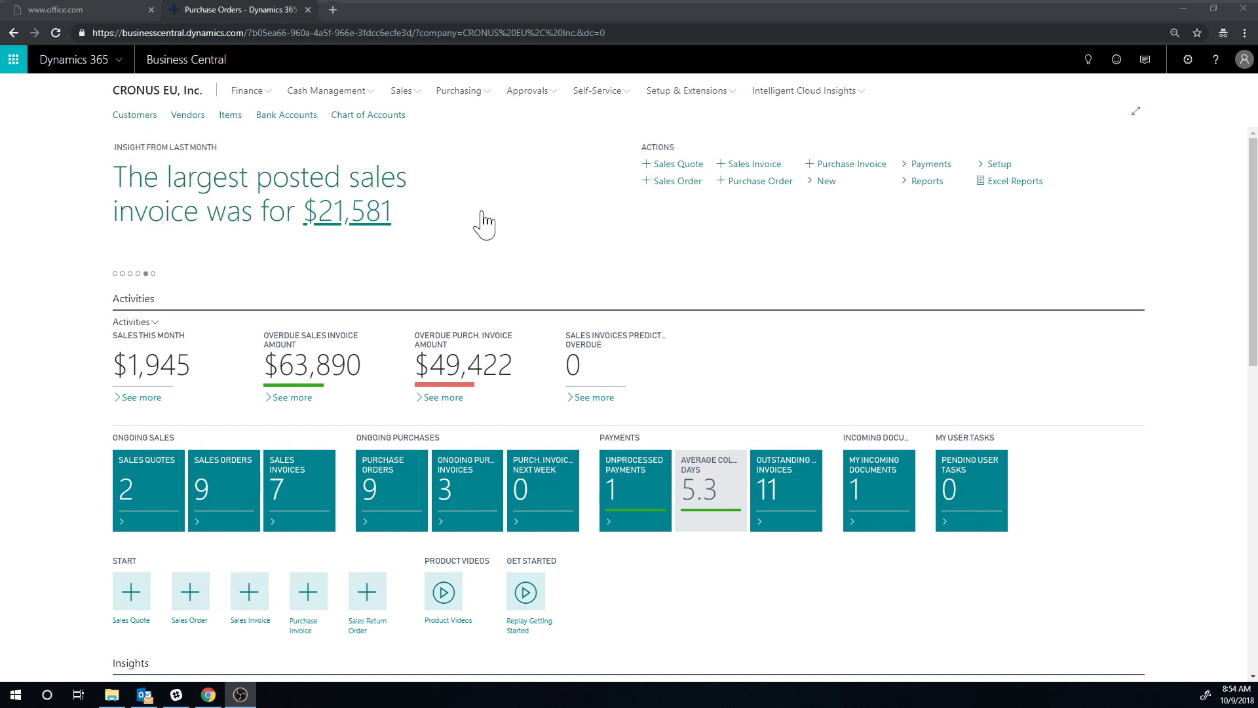
# Step: Open the Sales menu from the CRONUS EU, Inc. role center navigation bar
pyautogui.click(401, 91)
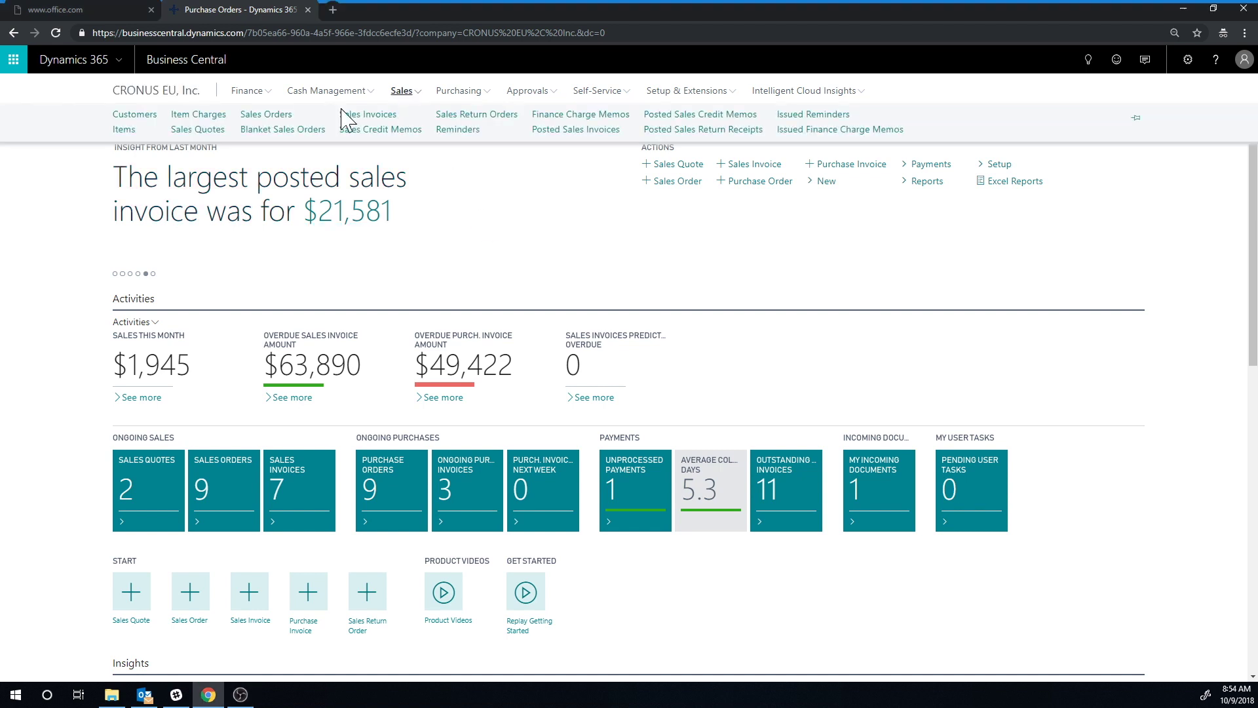
# Step: Open Cronus USA's sales order S-ORD101018 from Sales Orders and show its Actions
pyautogui.click(272, 115)
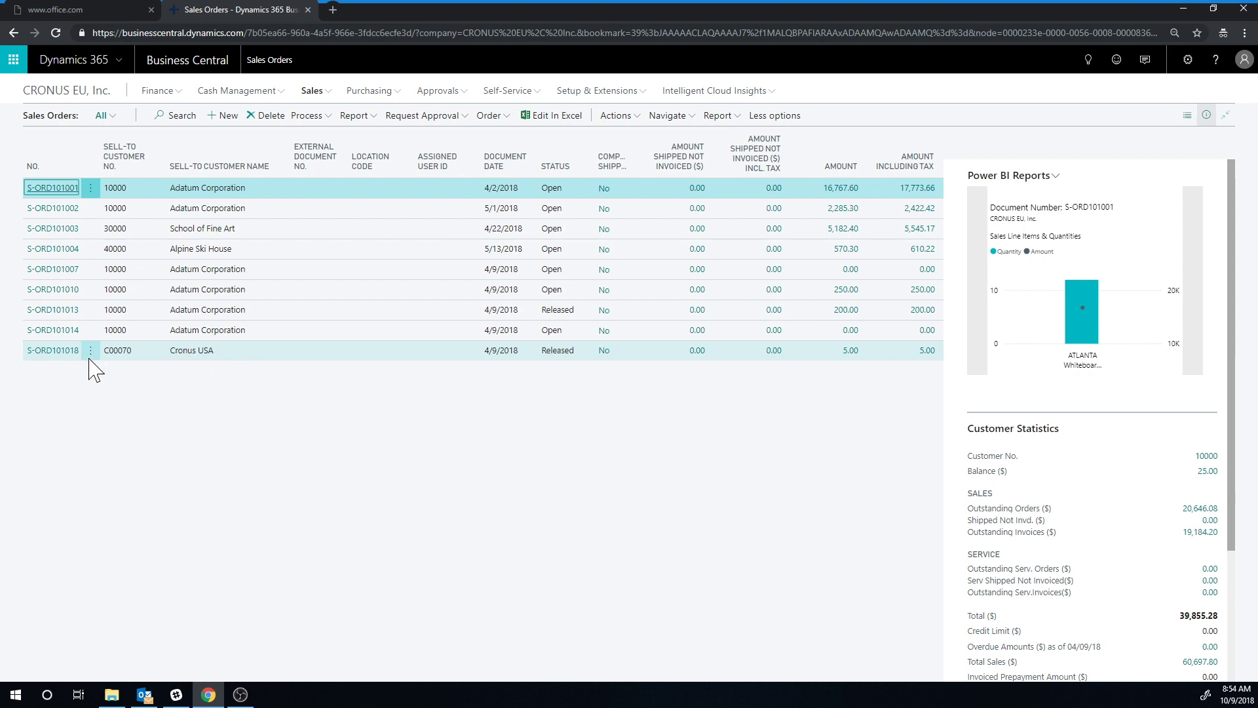
pyautogui.click(61, 353)
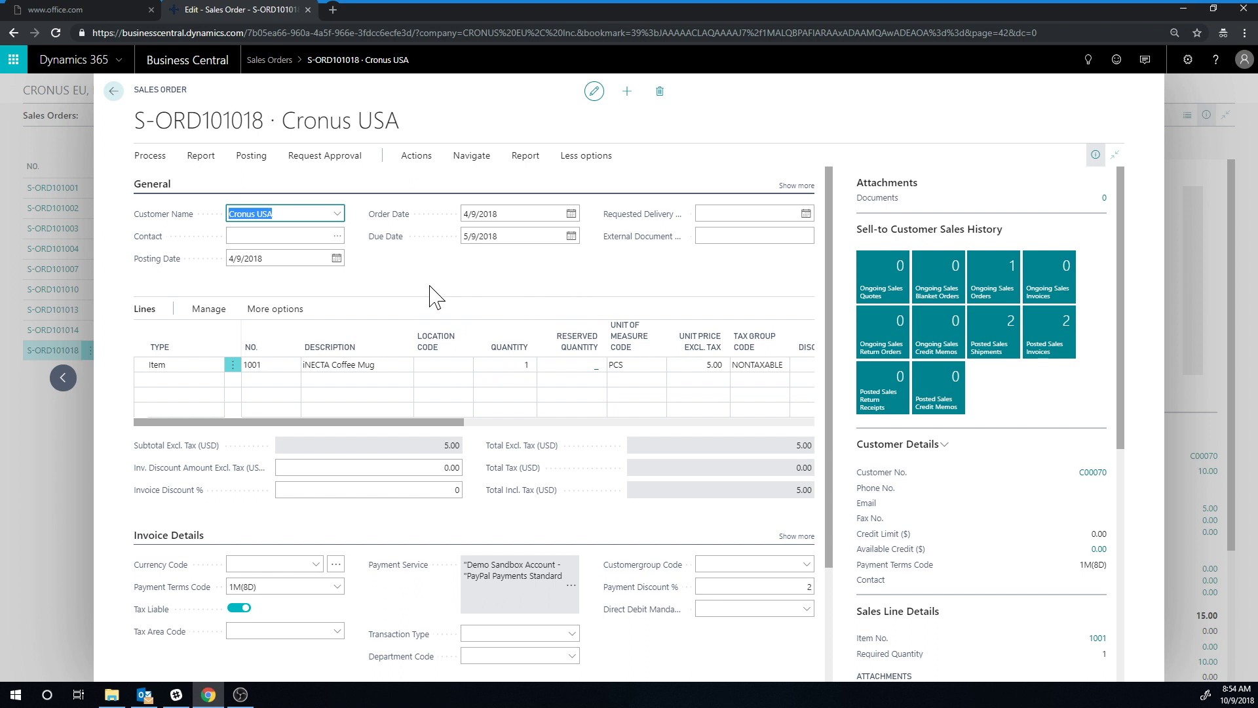
pyautogui.click(418, 160)
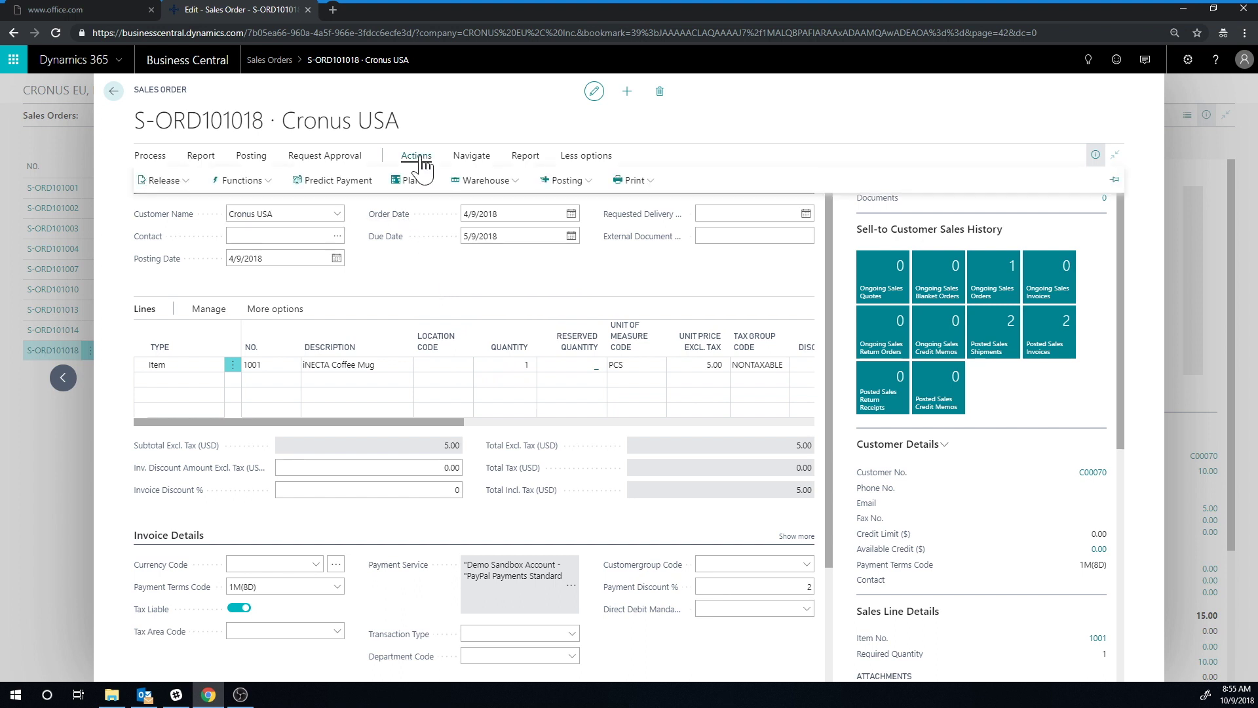
# Step: Send S-ORD101018 as an IC sales order, then return to the Sales Orders list
pyautogui.click(267, 183)
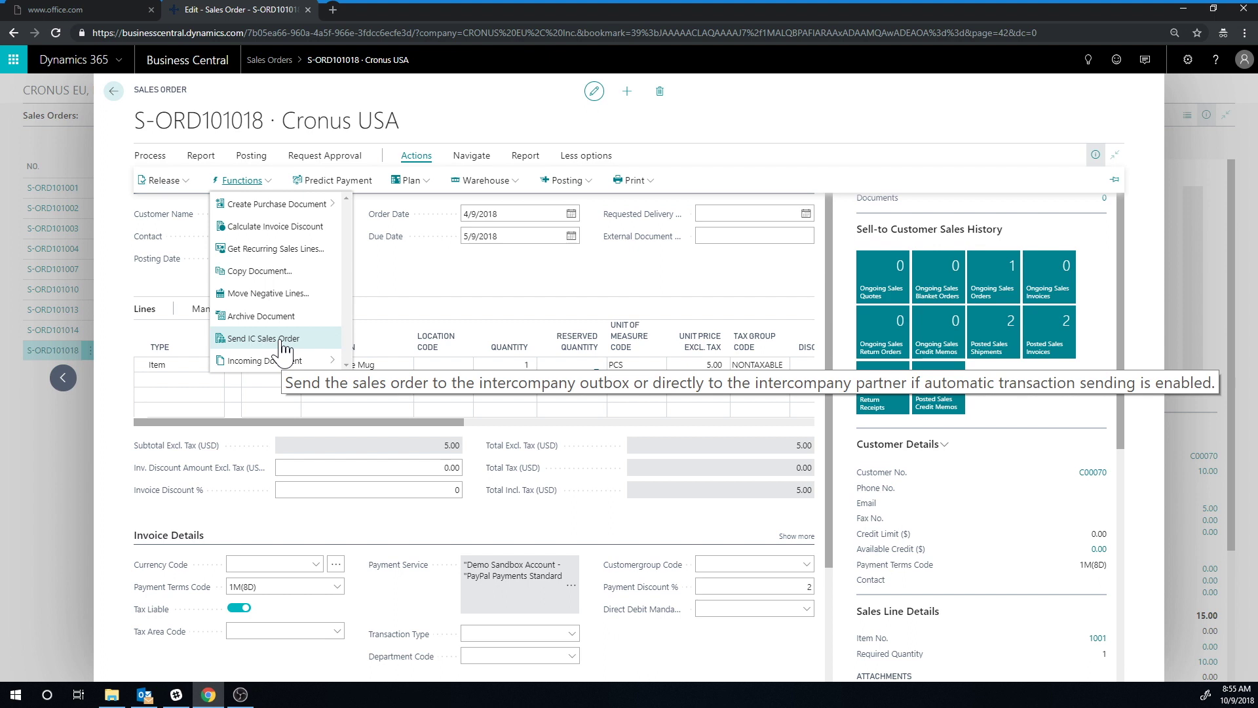
pyautogui.click(283, 338)
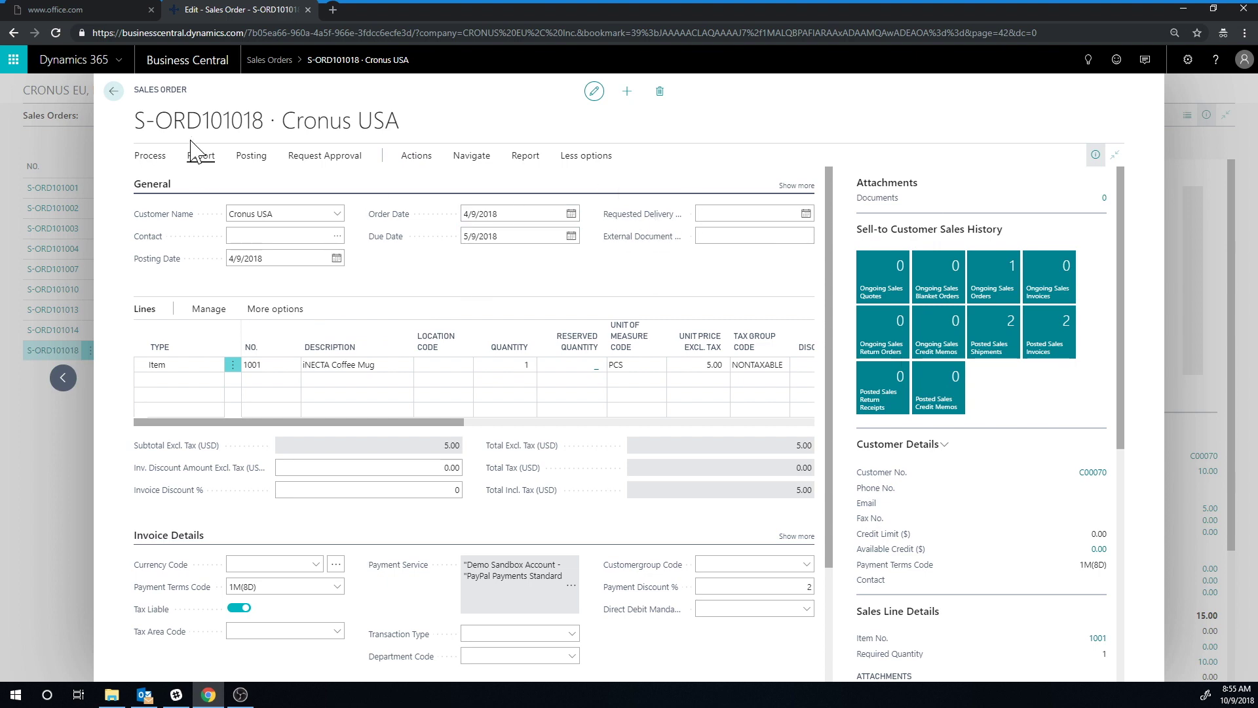
pyautogui.click(113, 91)
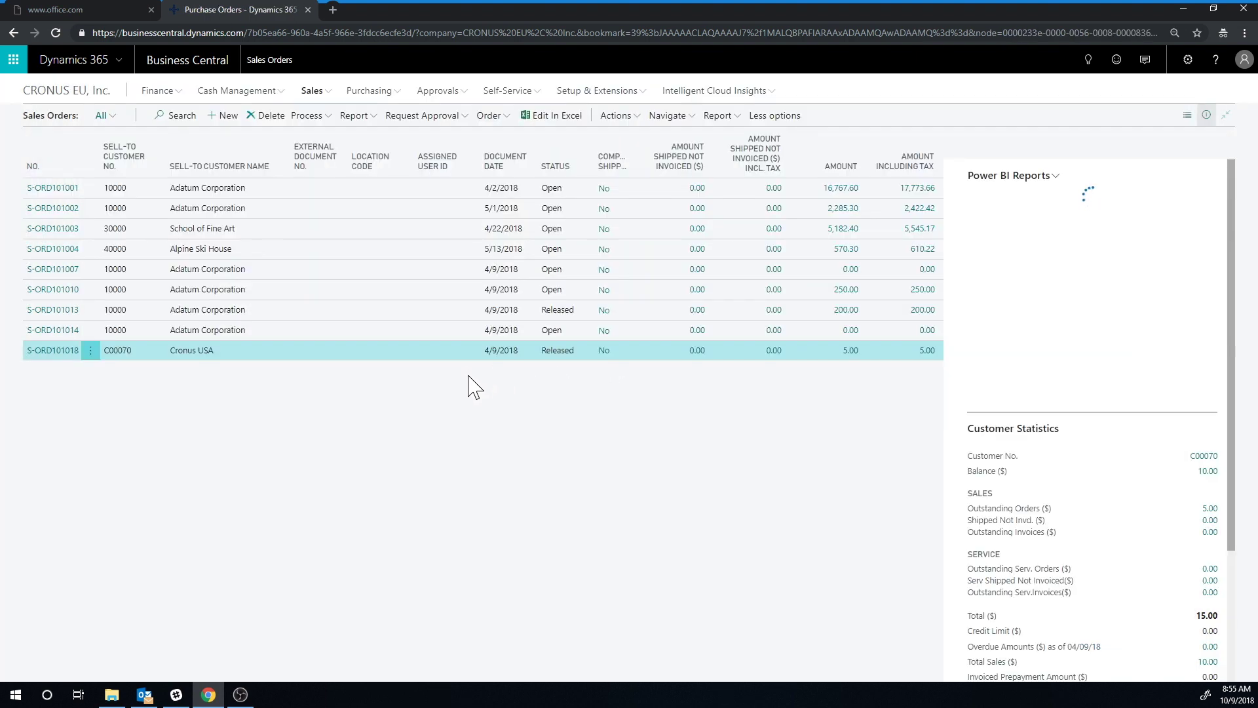
pyautogui.click(1089, 61)
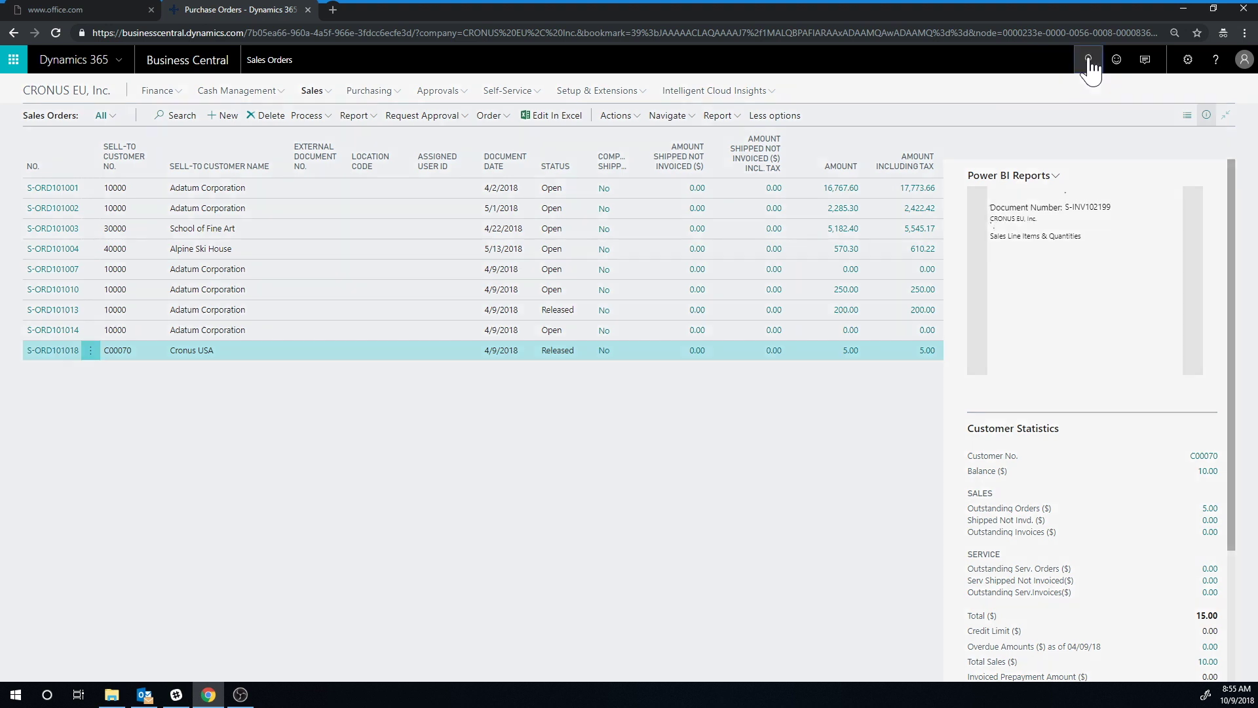
pyautogui.write('intercompany')
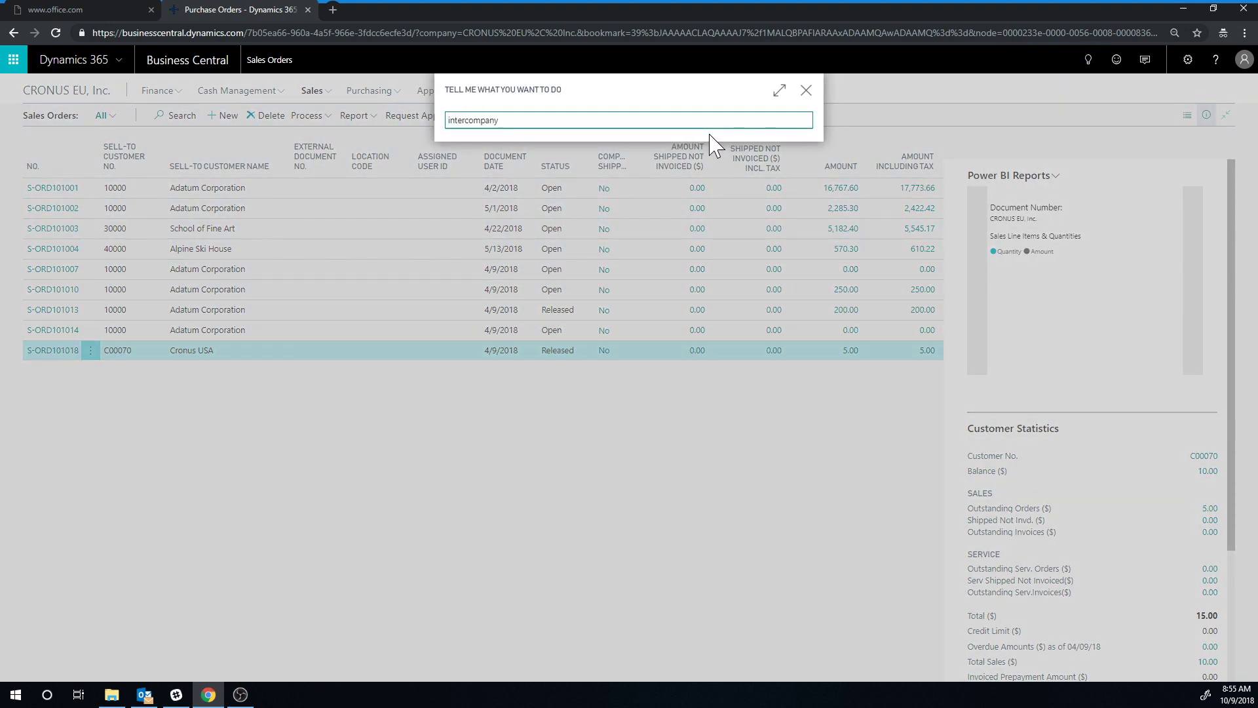
pyautogui.click(786, 146)
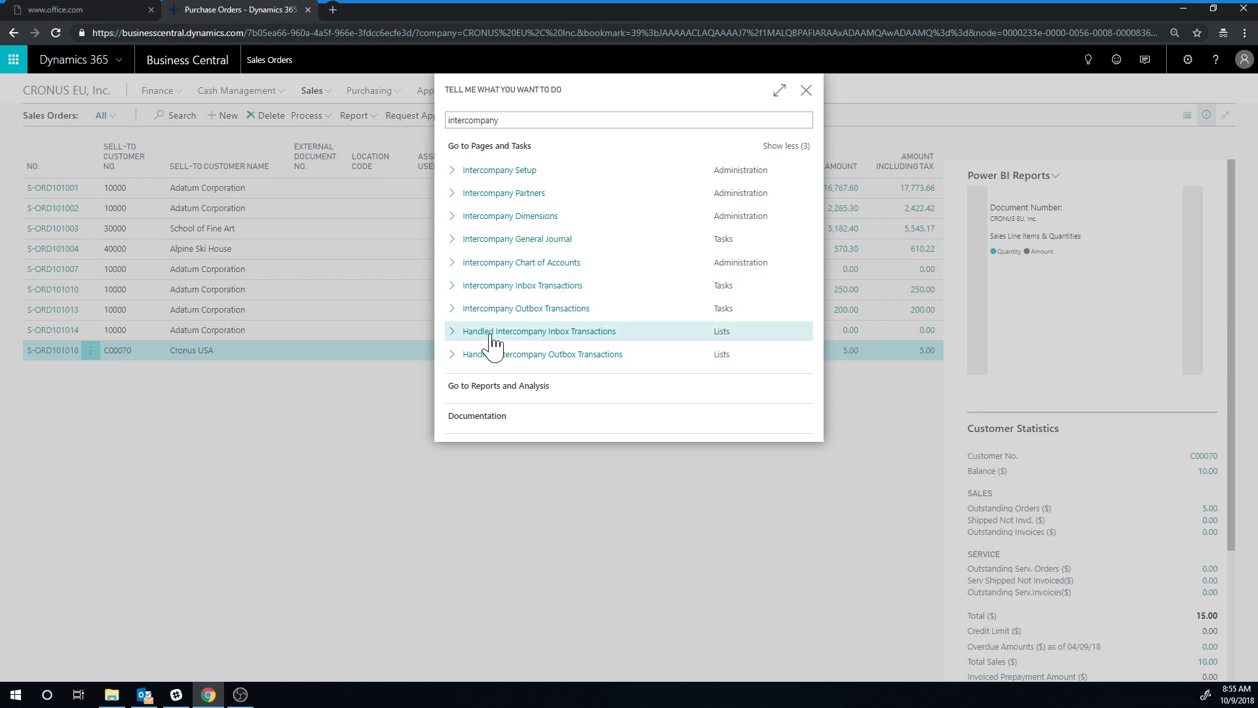
pyautogui.click(534, 317)
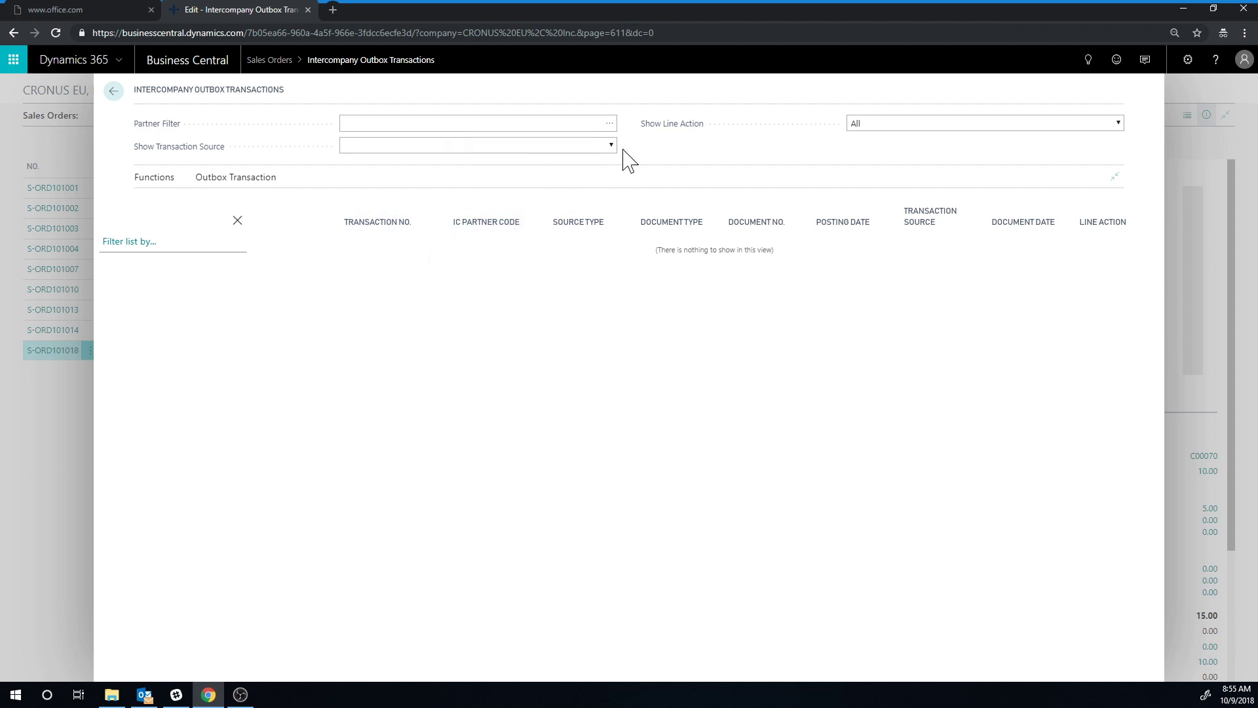
pyautogui.click(114, 91)
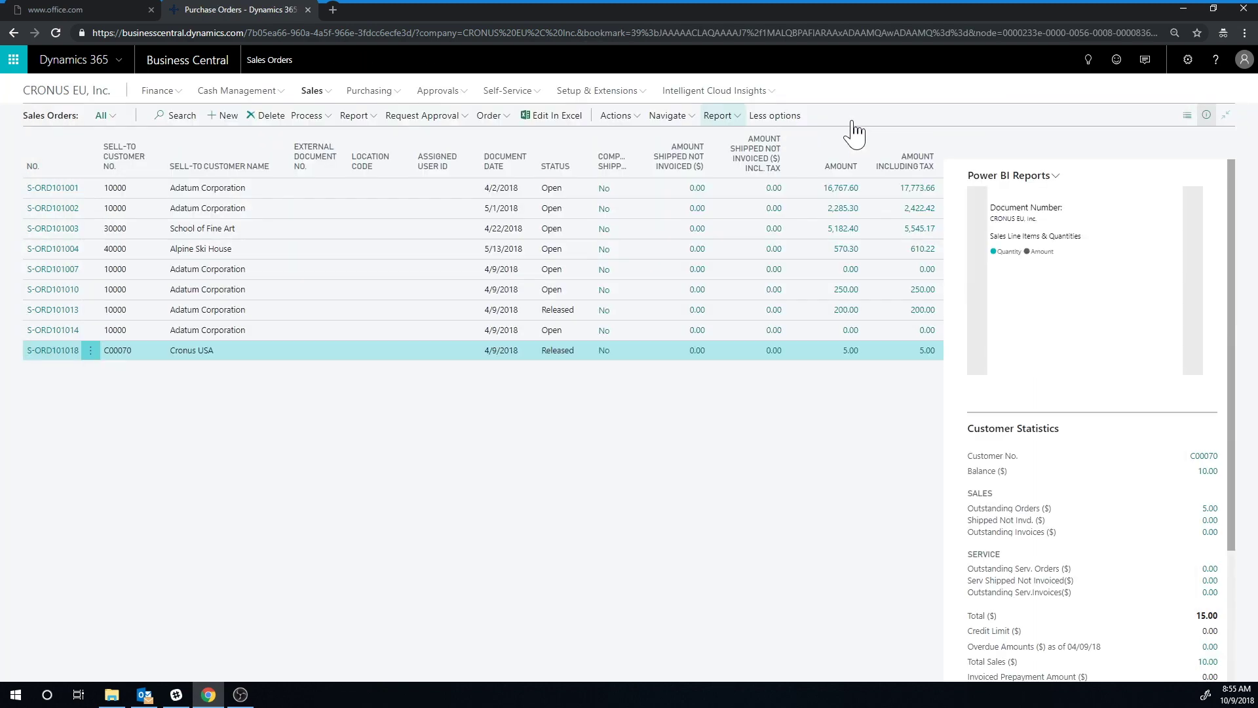
# Step: Search 'intercompany' in Tell Me and open Handled Intercompany Outbox Transactions
pyautogui.click(1089, 61)
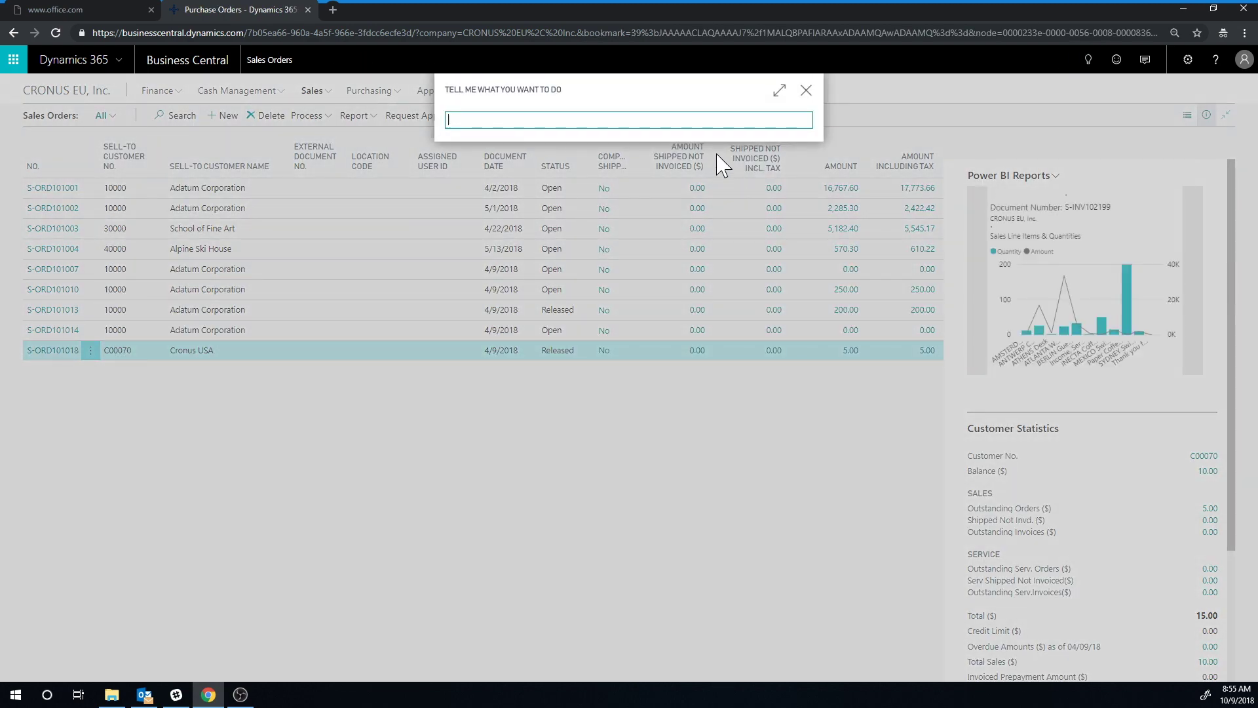
pyautogui.write('intercompany')
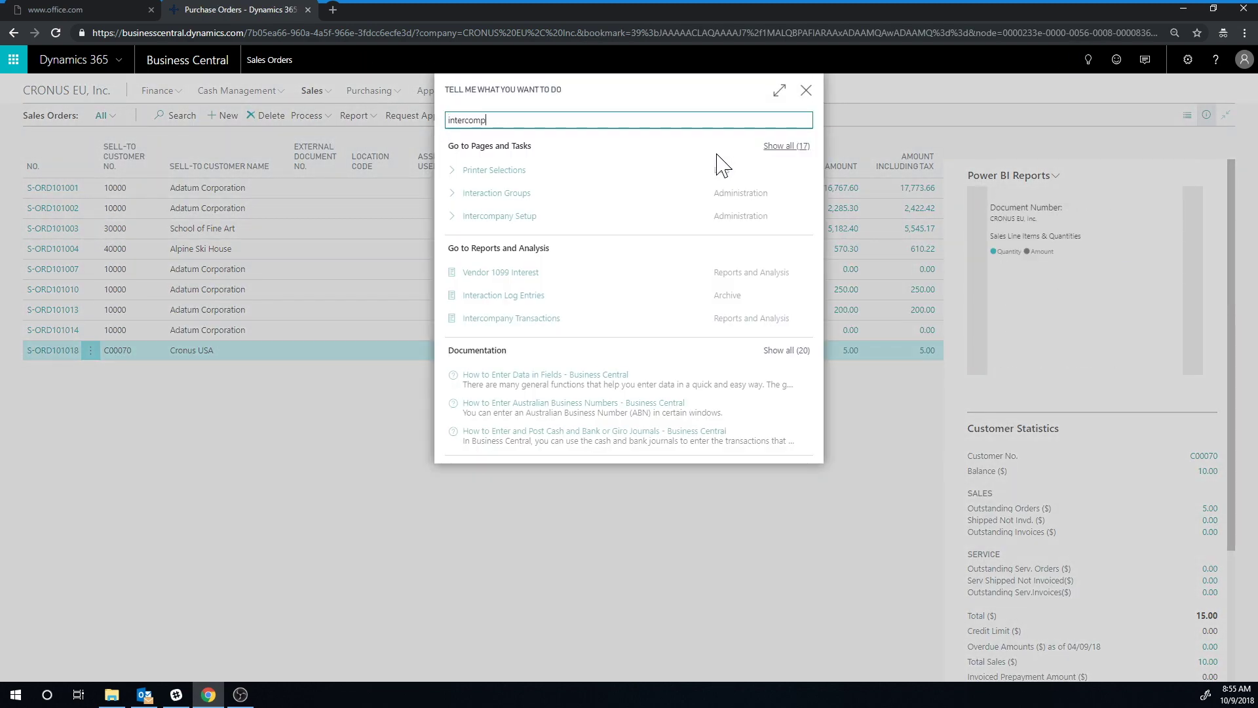
pyautogui.click(787, 145)
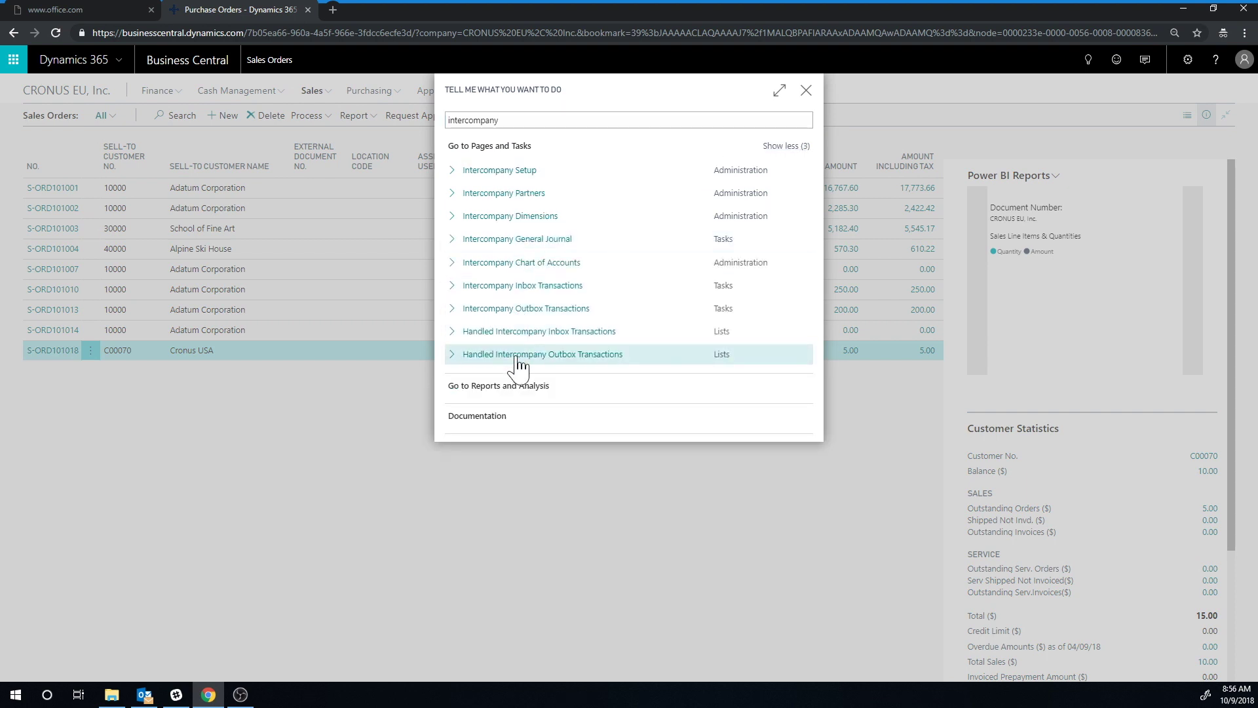
pyautogui.click(518, 358)
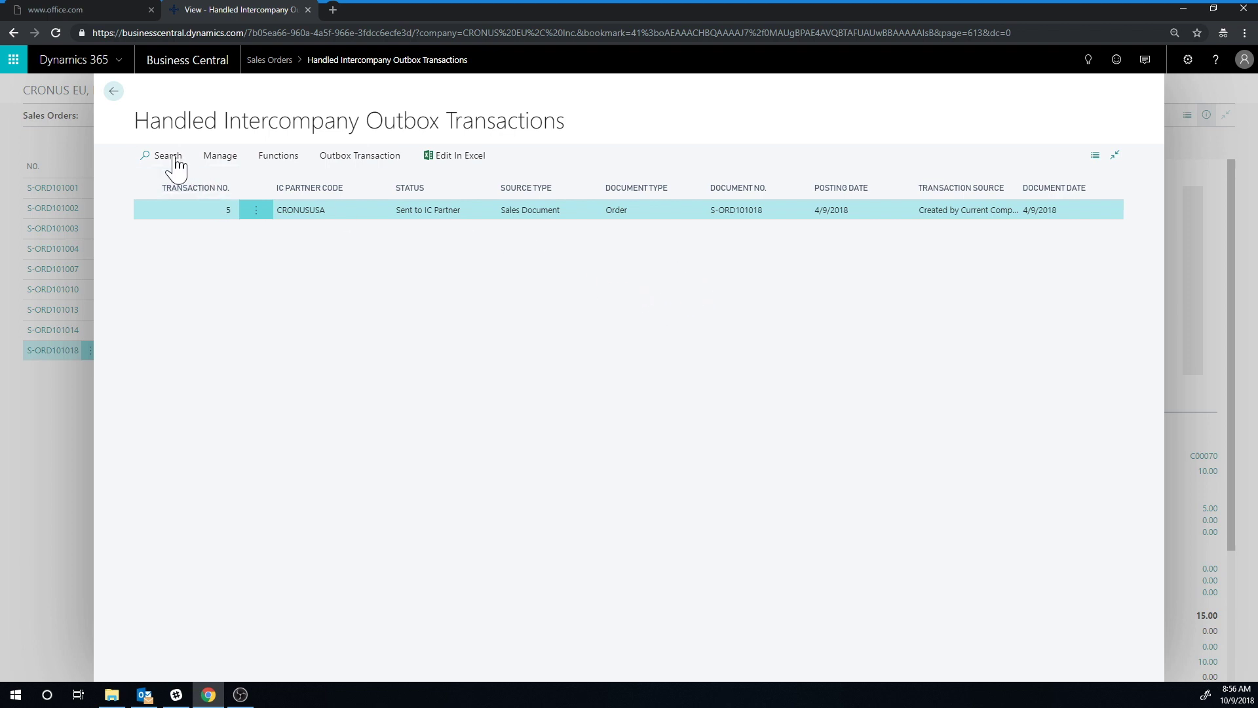
# Step: Change the company in My Settings from CRONUS EU, Inc. to CRONUS USA, Inc
pyautogui.click(114, 91)
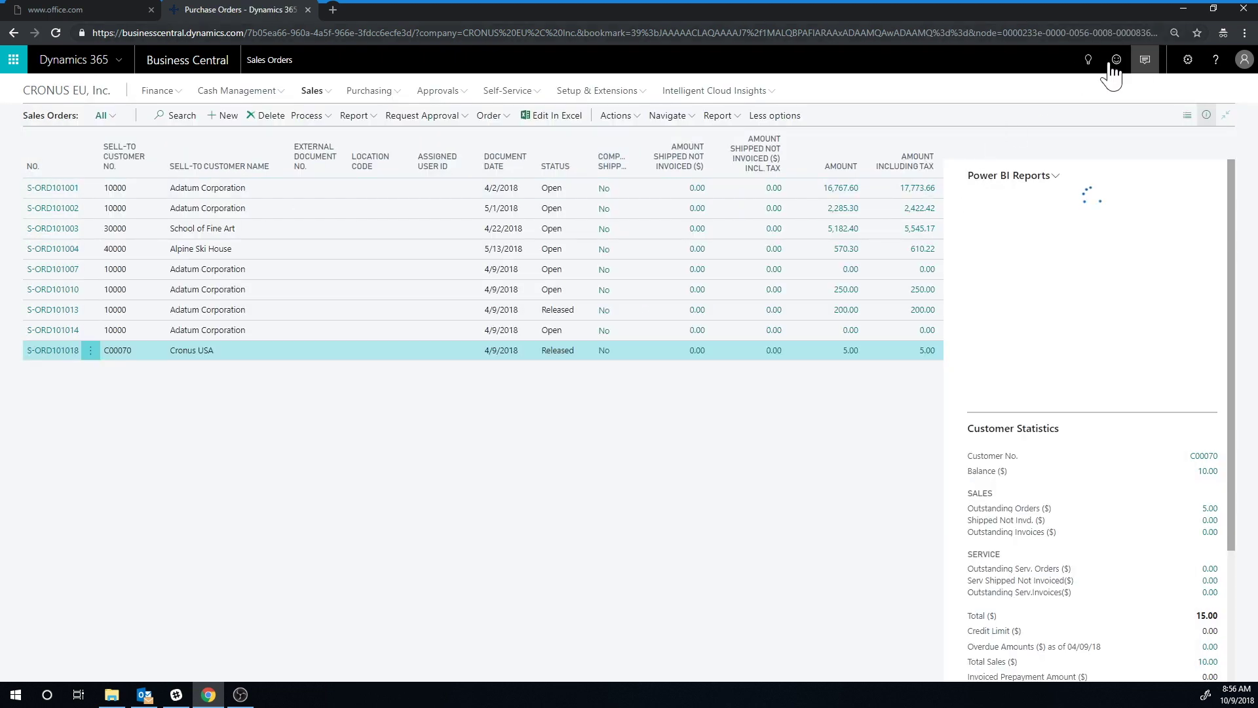
pyautogui.click(1087, 60)
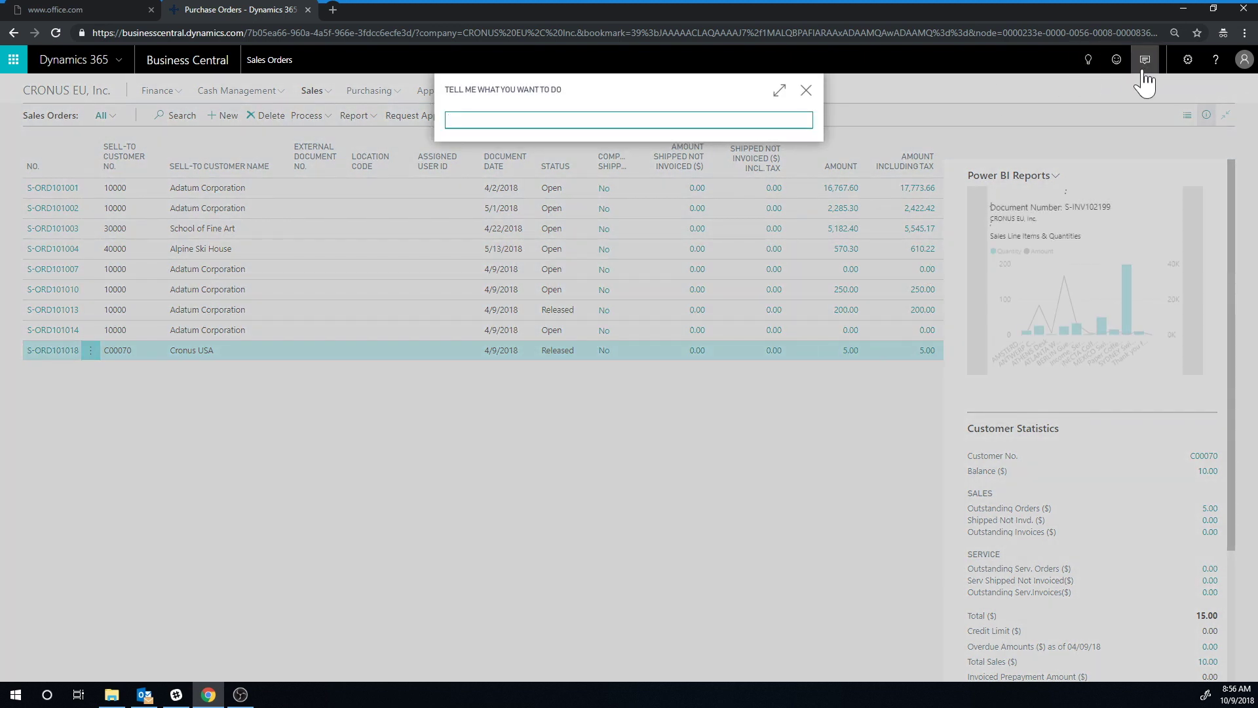
pyautogui.click(1187, 63)
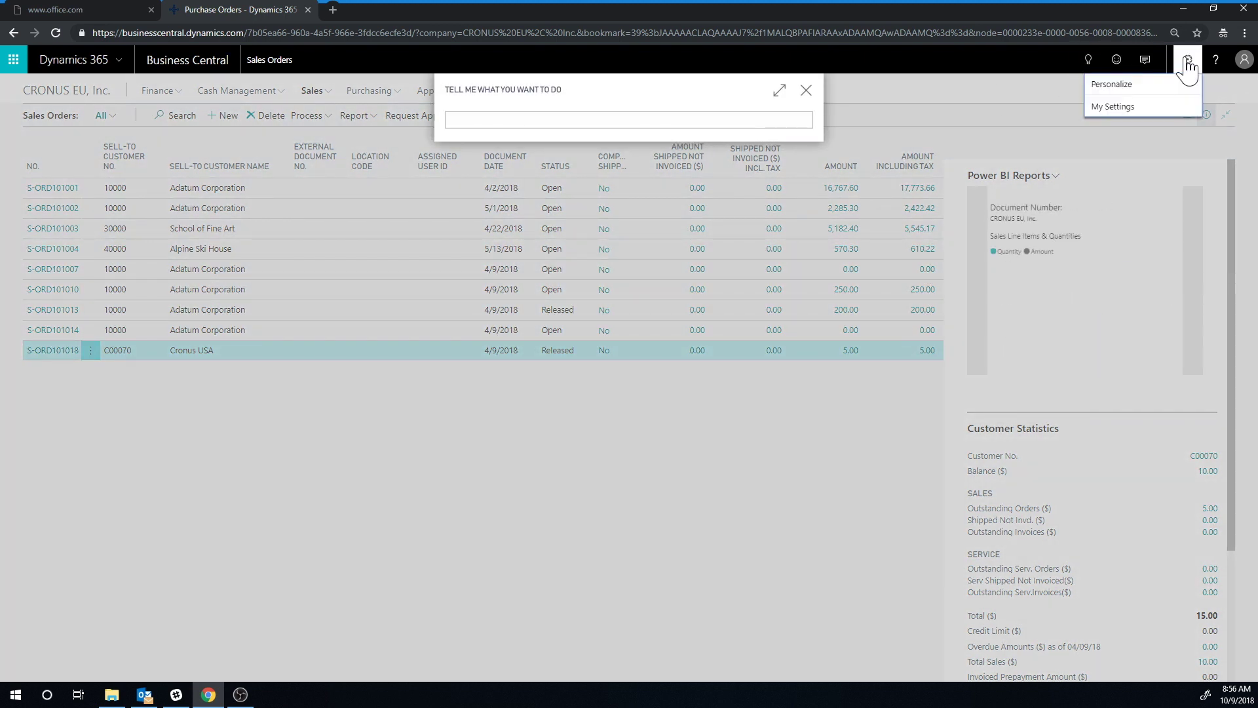
pyautogui.click(1114, 107)
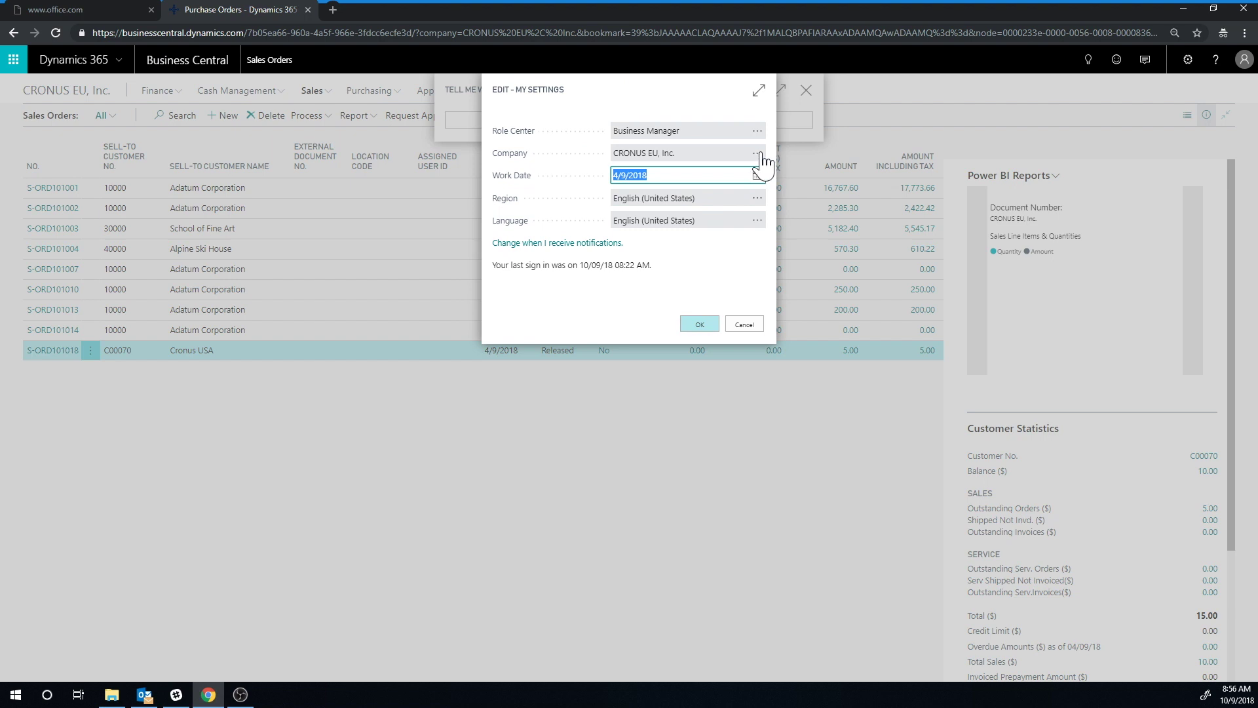
pyautogui.click(757, 152)
pyautogui.click(215, 192)
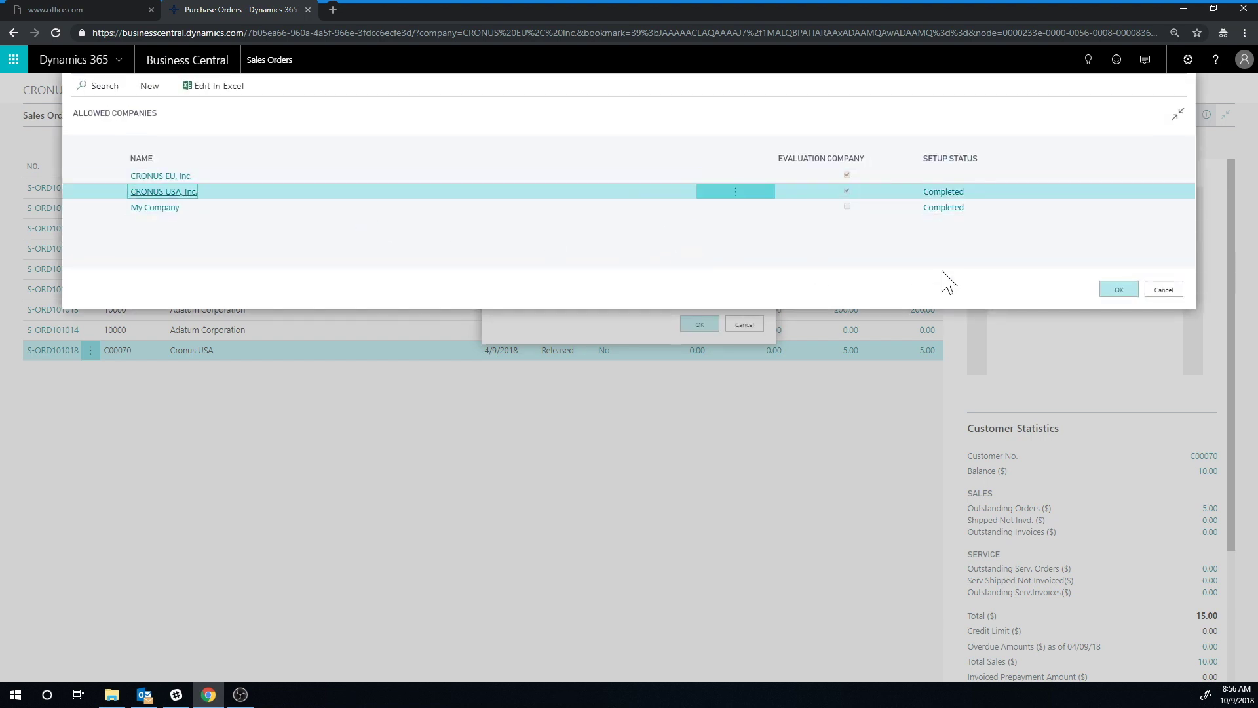
pyautogui.click(1119, 290)
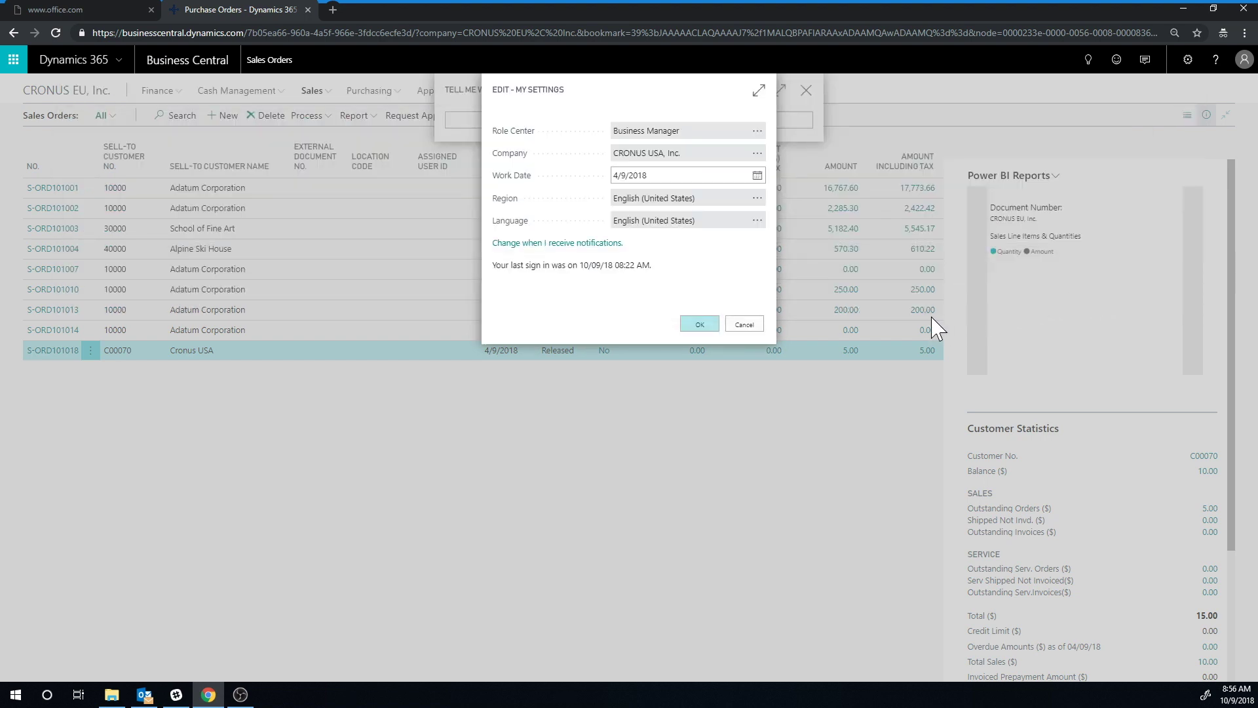
pyautogui.click(699, 323)
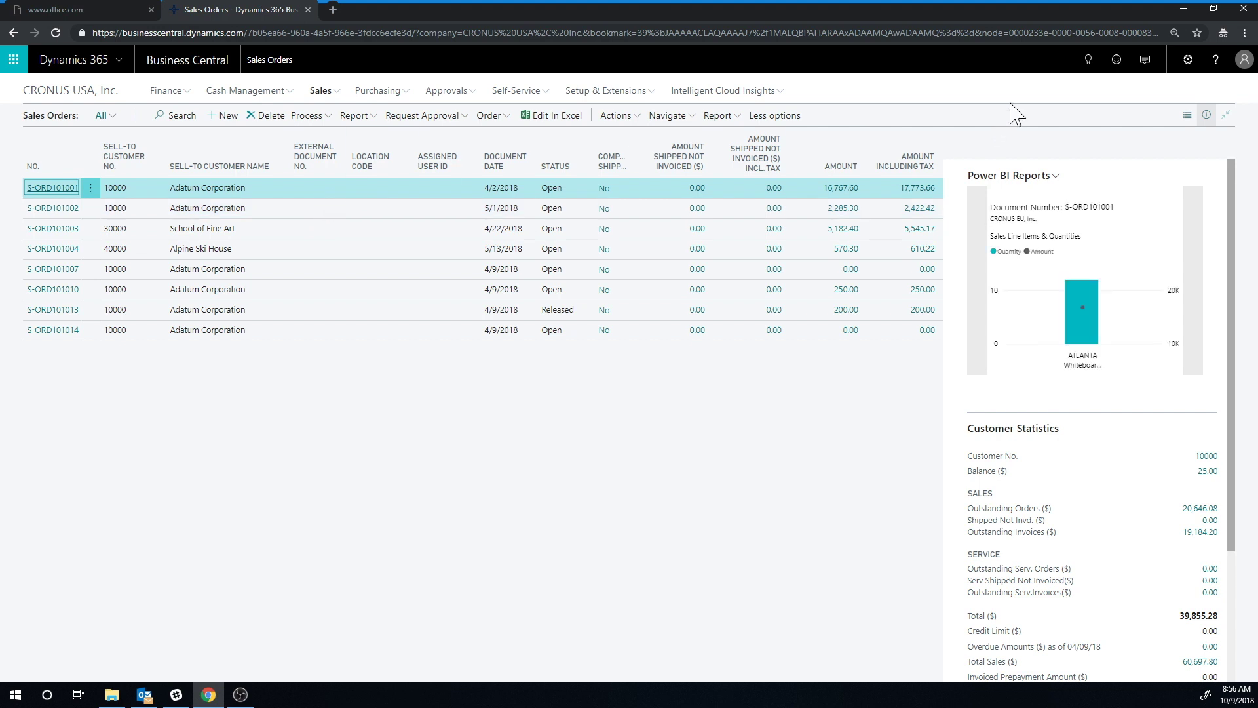
# Step: Search 'intercompany' in Tell Me and open Intercompany Inbox Transactions
pyautogui.click(1088, 61)
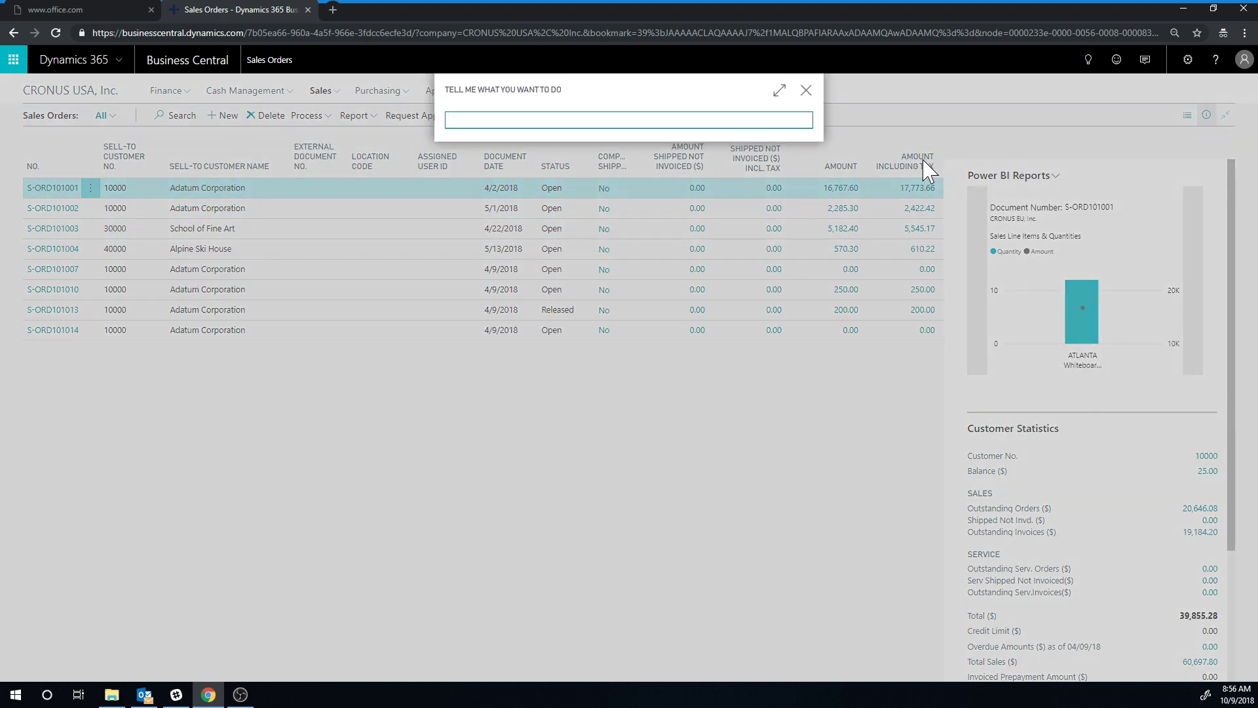
pyautogui.write('intercompany')
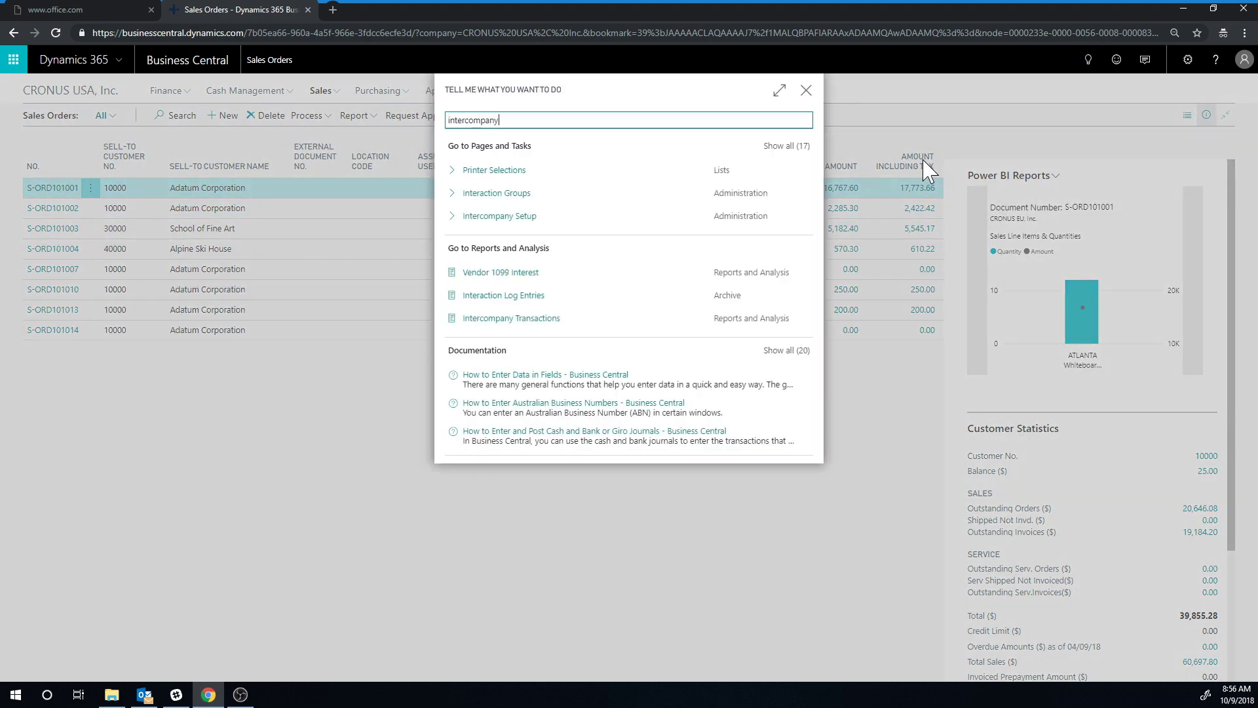
pyautogui.click(788, 146)
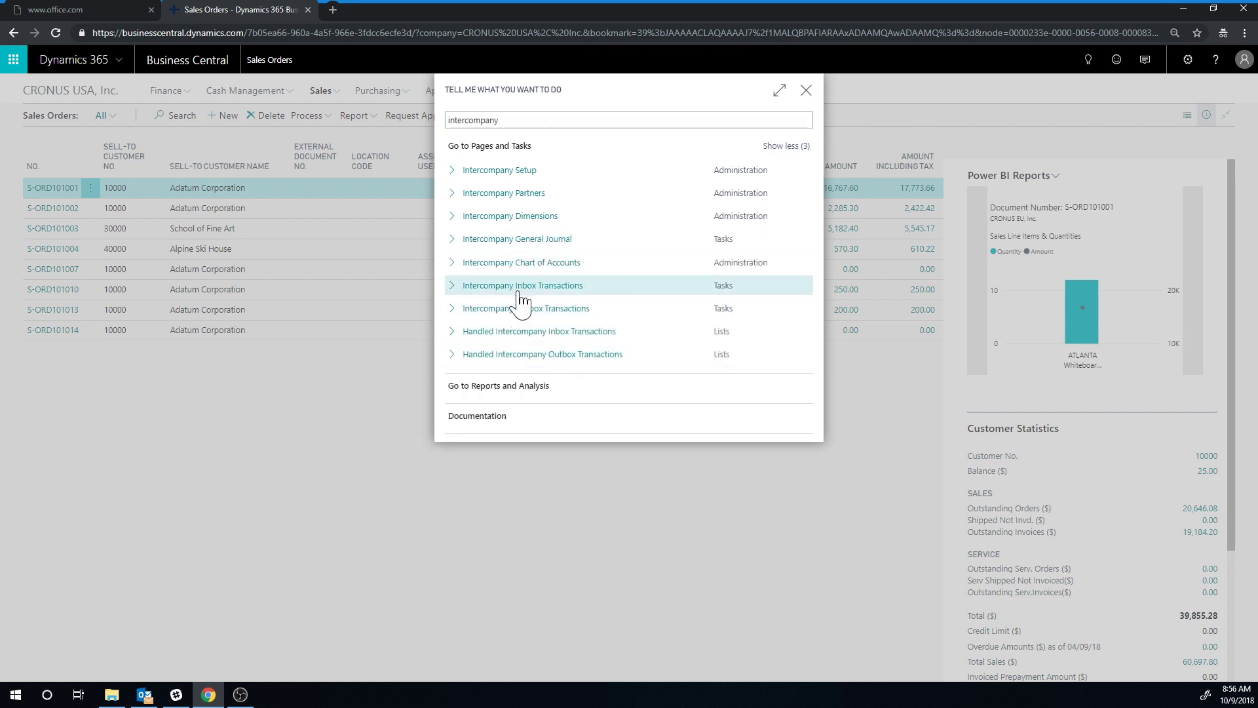
pyautogui.click(522, 287)
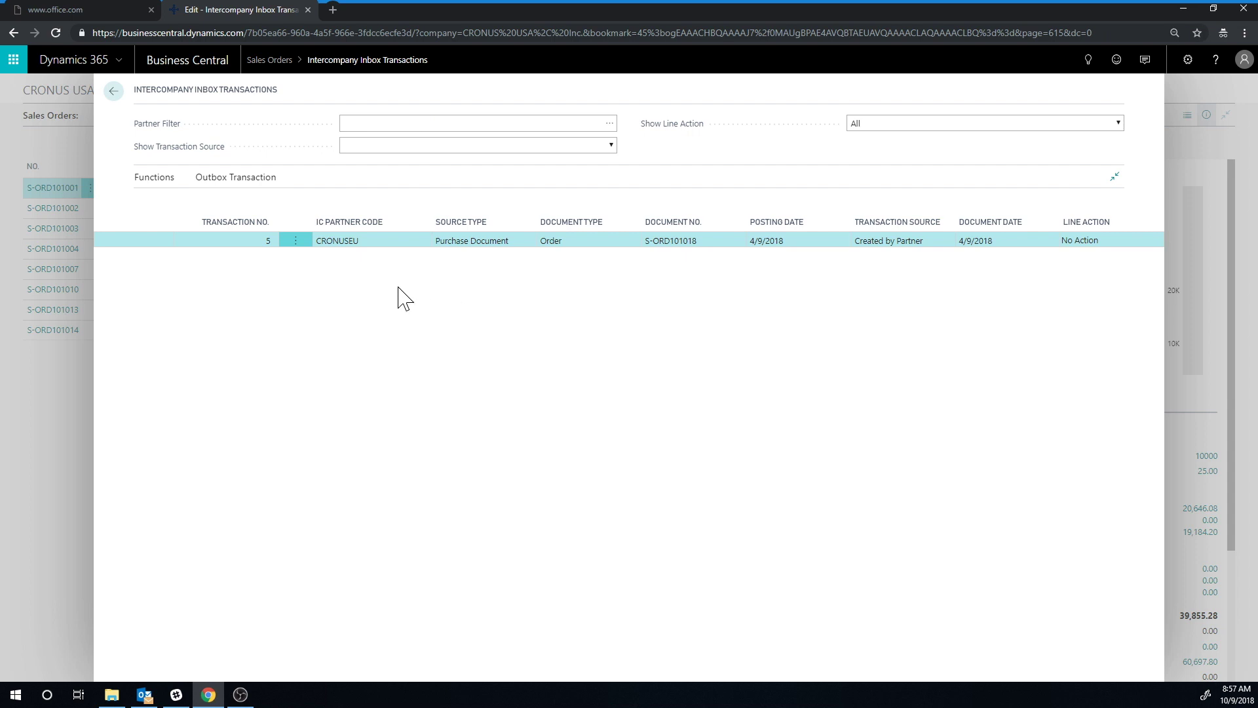
# Step: Set the S-ORD101018 line action to Accept and run Complete Line Actions
pyautogui.click(1129, 241)
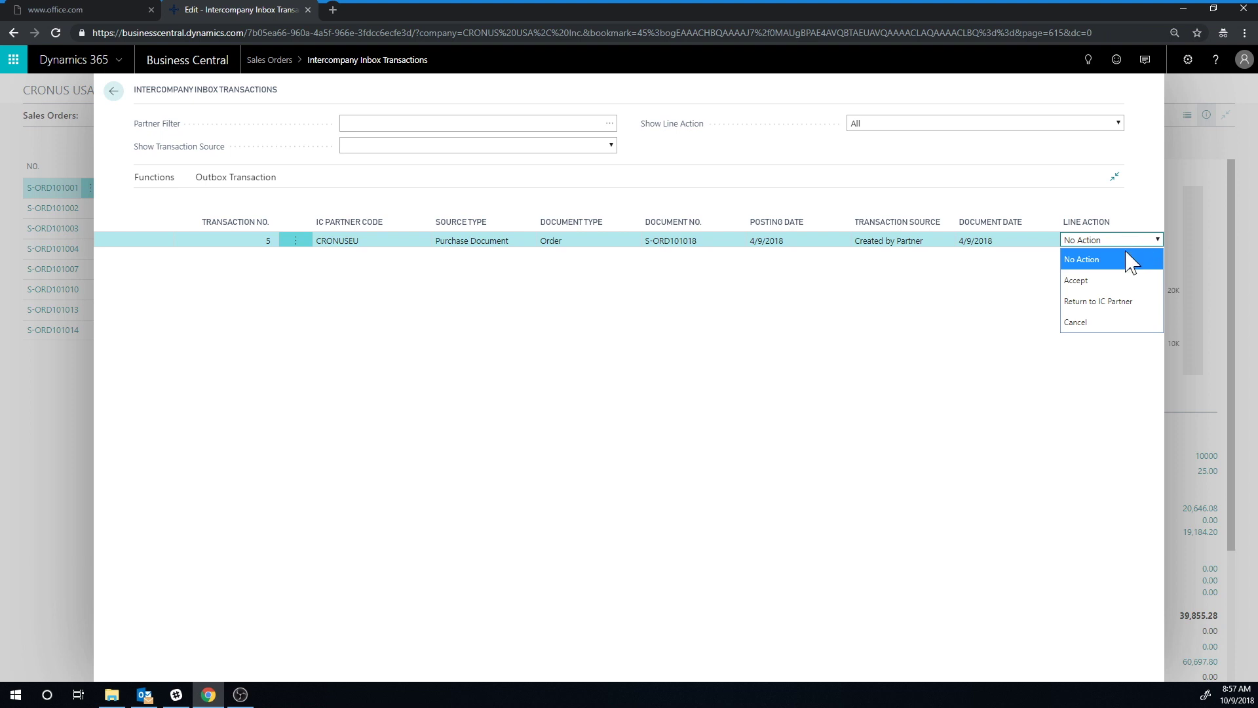
pyautogui.click(1107, 282)
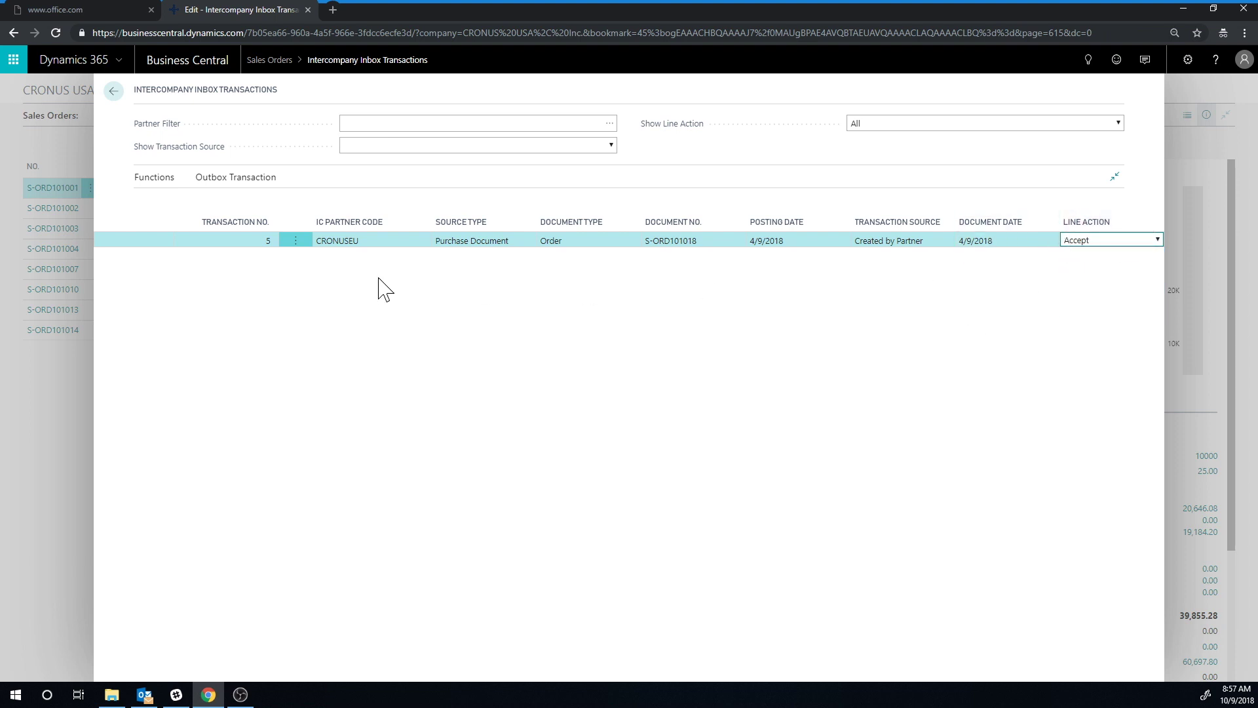
pyautogui.click(151, 181)
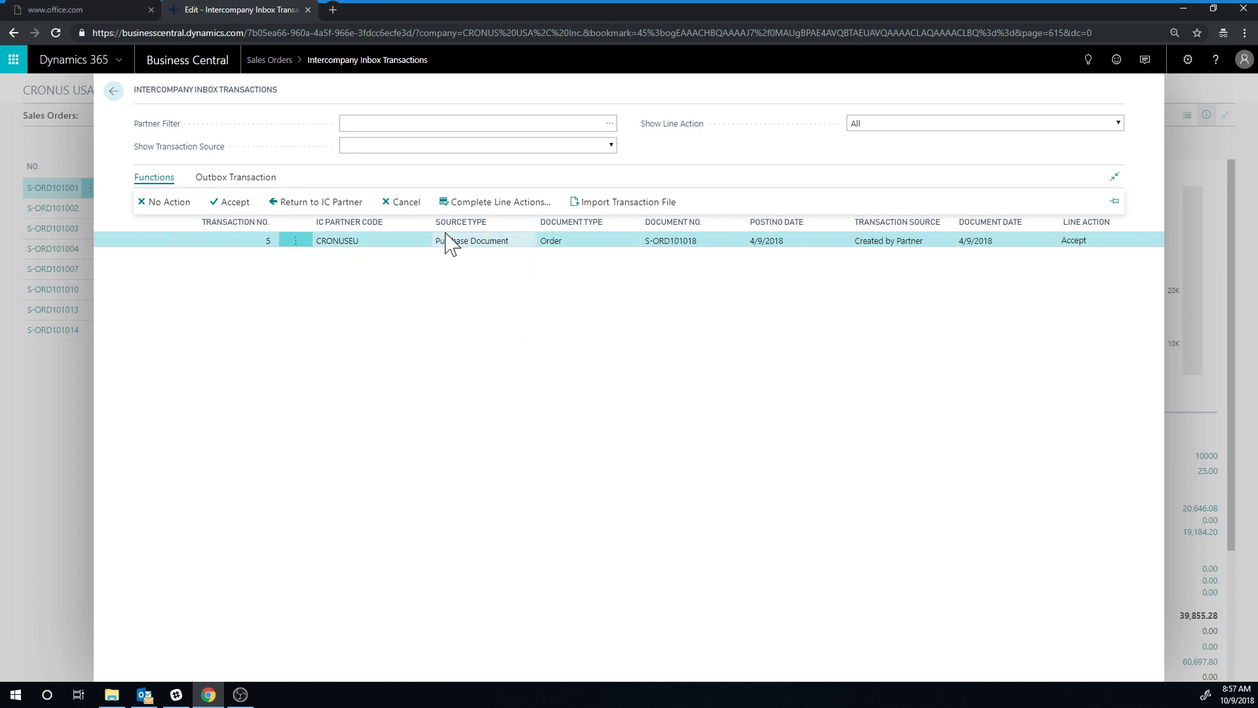
pyautogui.click(490, 204)
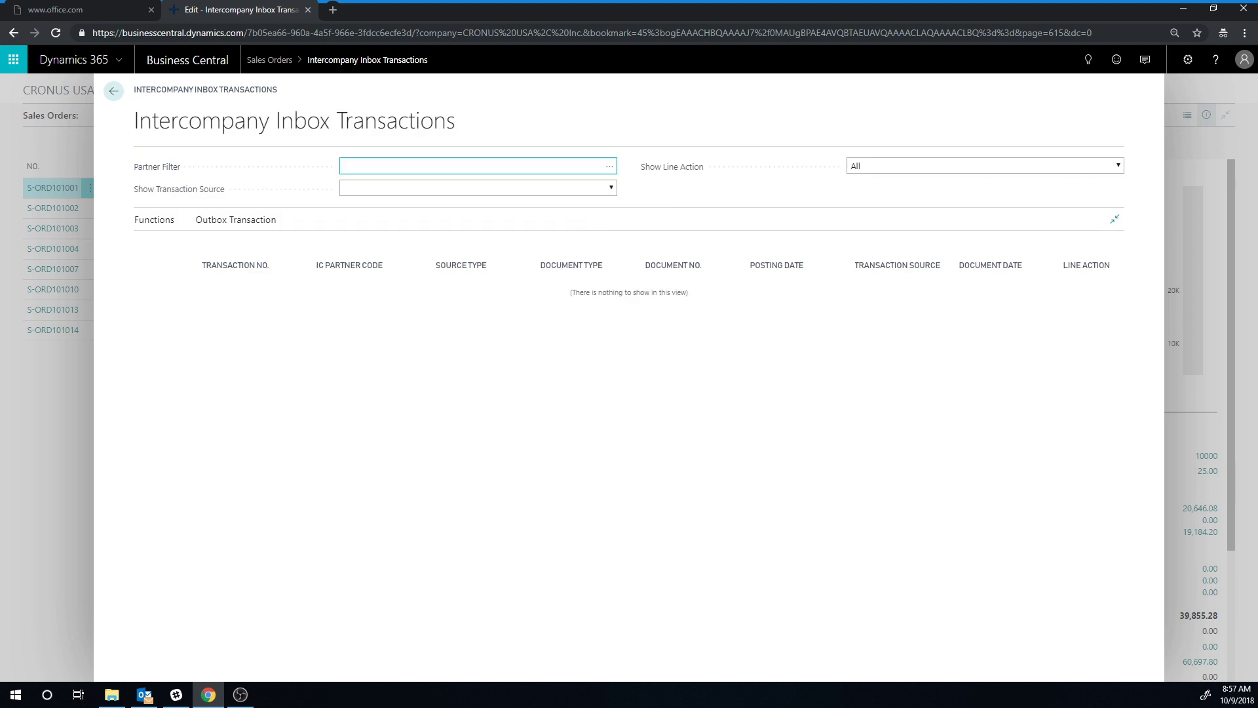
# Step: Go to Purchasing > Purchase Orders and open order 106014 from Cronus EU
pyautogui.click(113, 91)
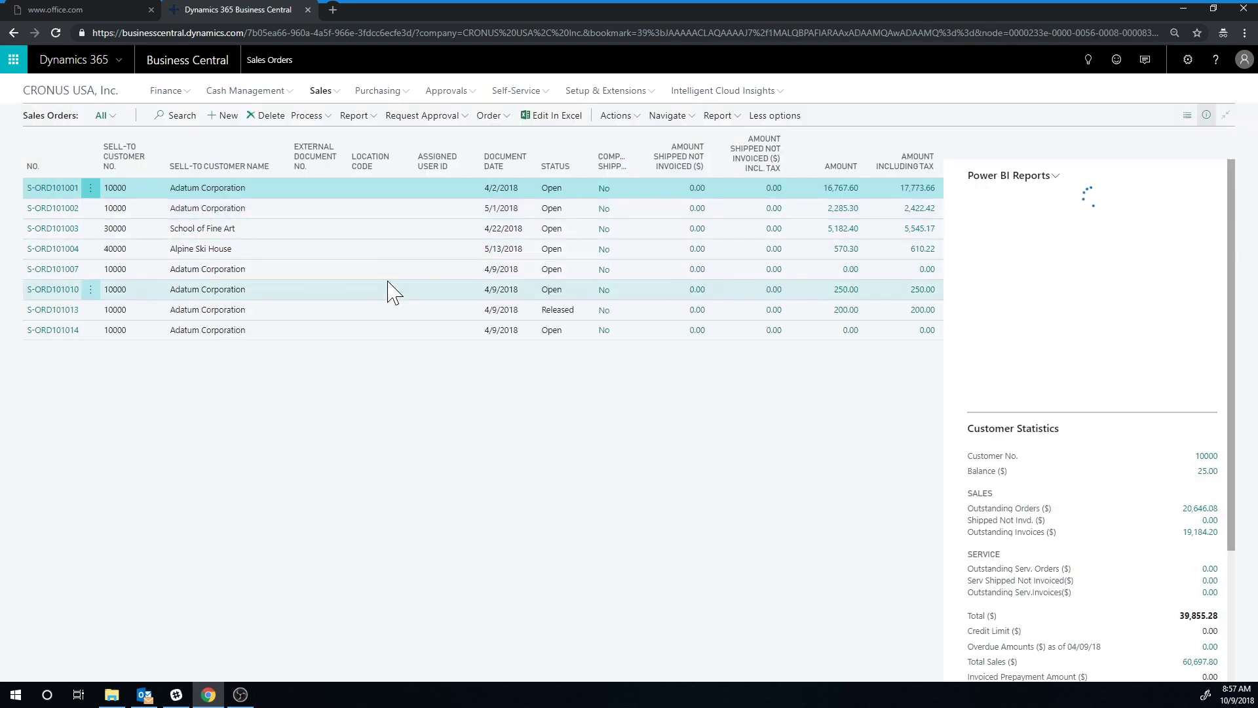
pyautogui.click(379, 91)
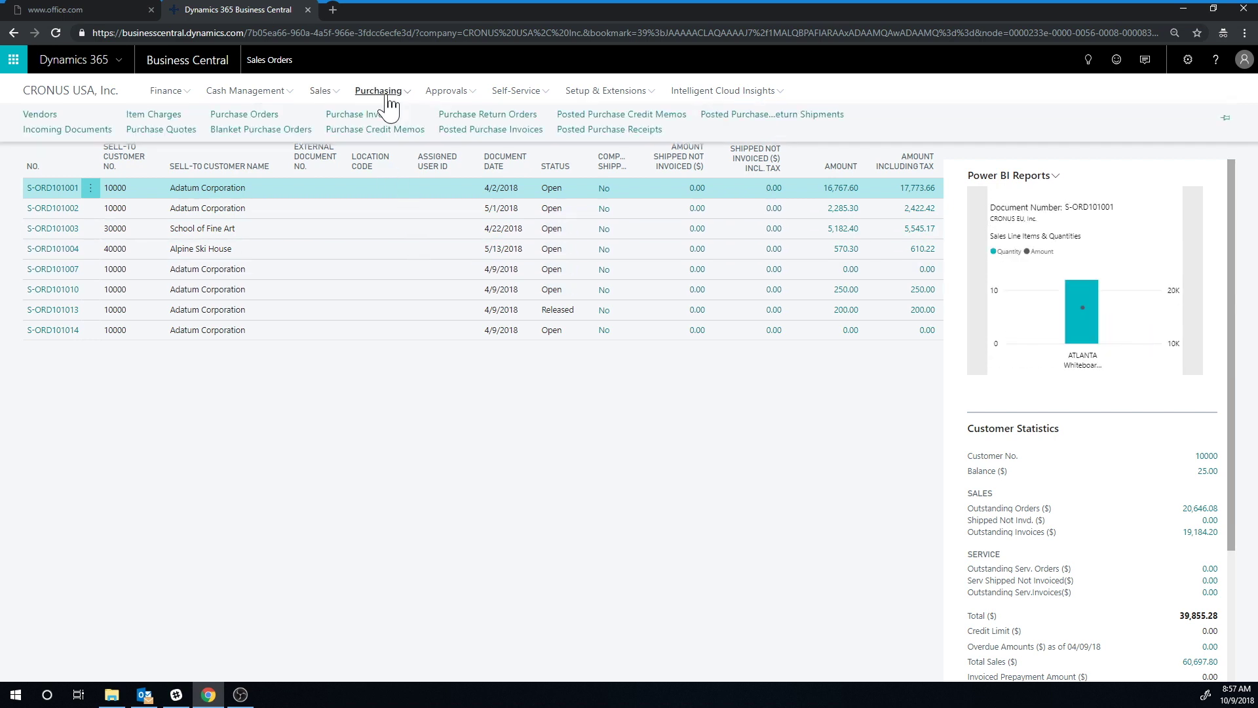
pyautogui.click(269, 116)
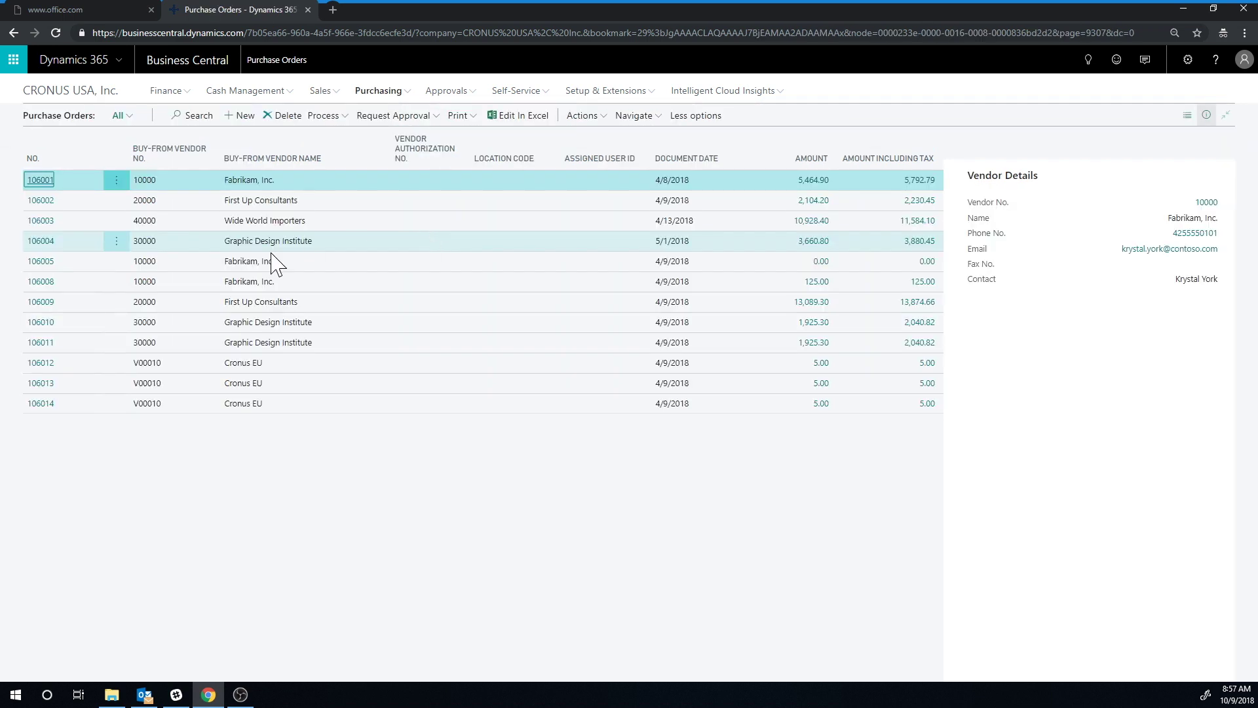
pyautogui.click(41, 403)
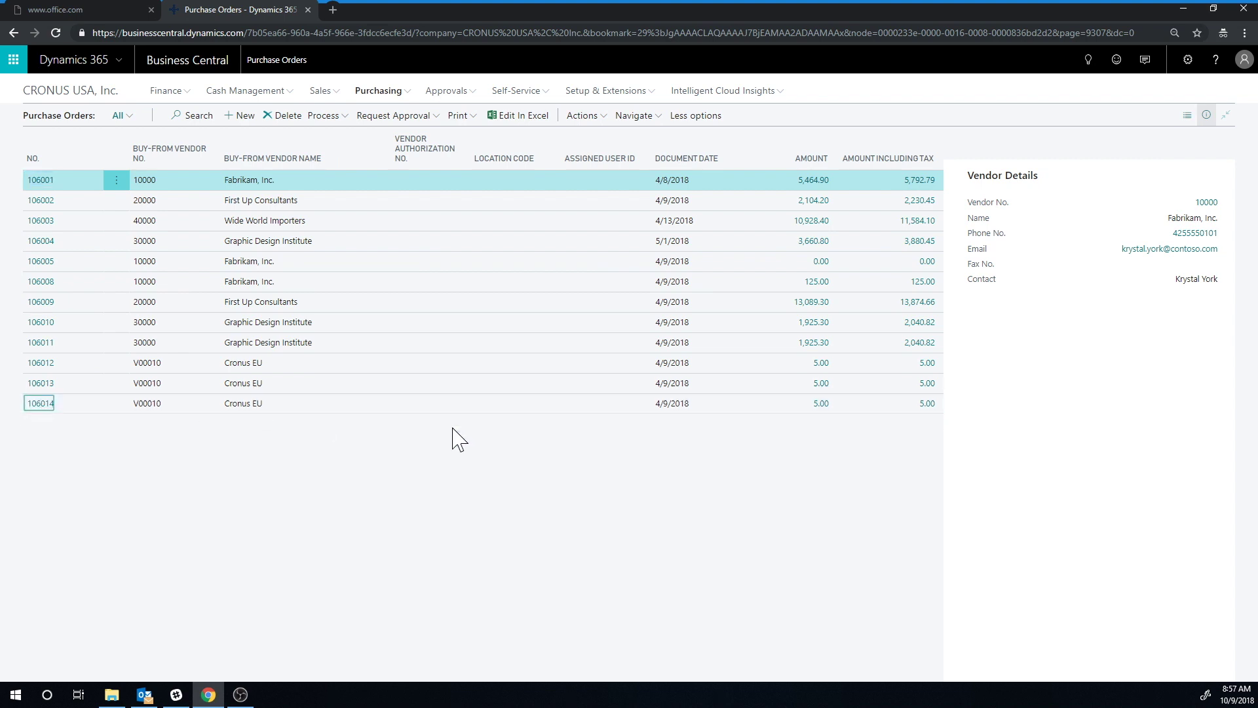